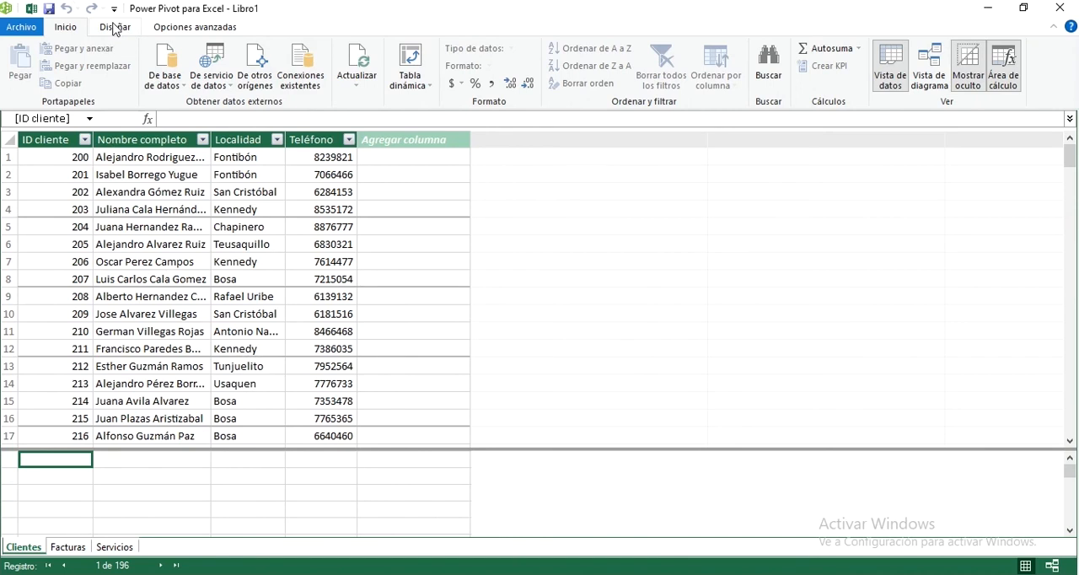
Look through the contents of the Clientes, Facturas and Servicios tables in the data model
click(115, 28)
click(75, 31)
click(85, 549)
click(112, 549)
click(24, 549)
click(57, 549)
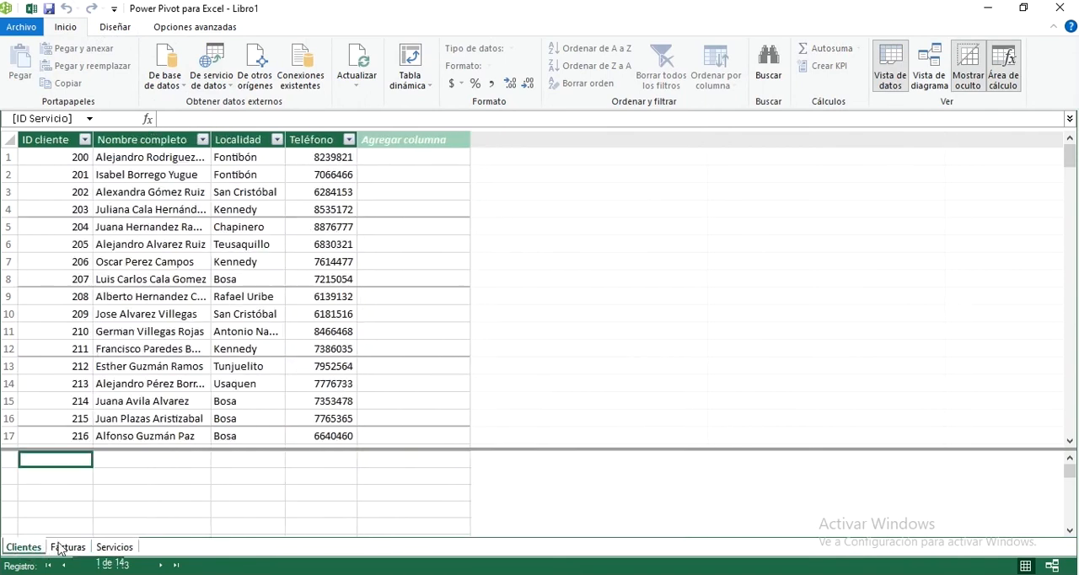
click(101, 549)
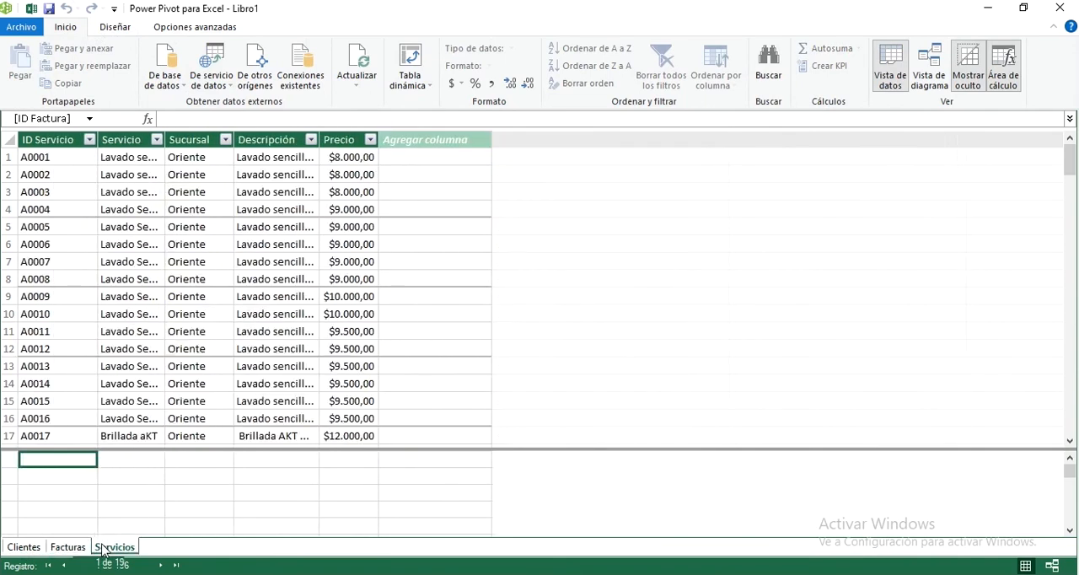
click(34, 549)
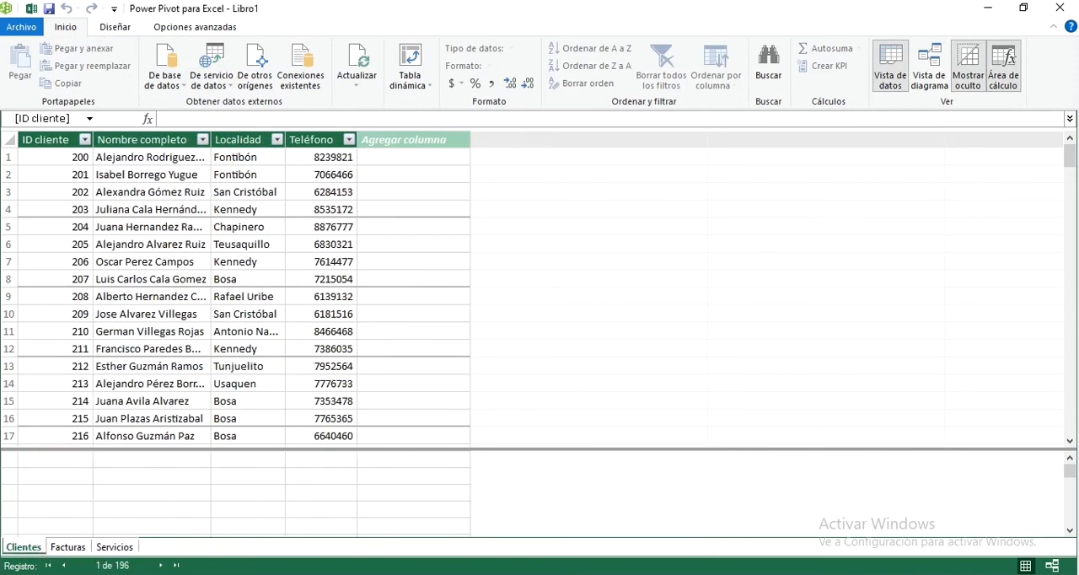
click(140, 366)
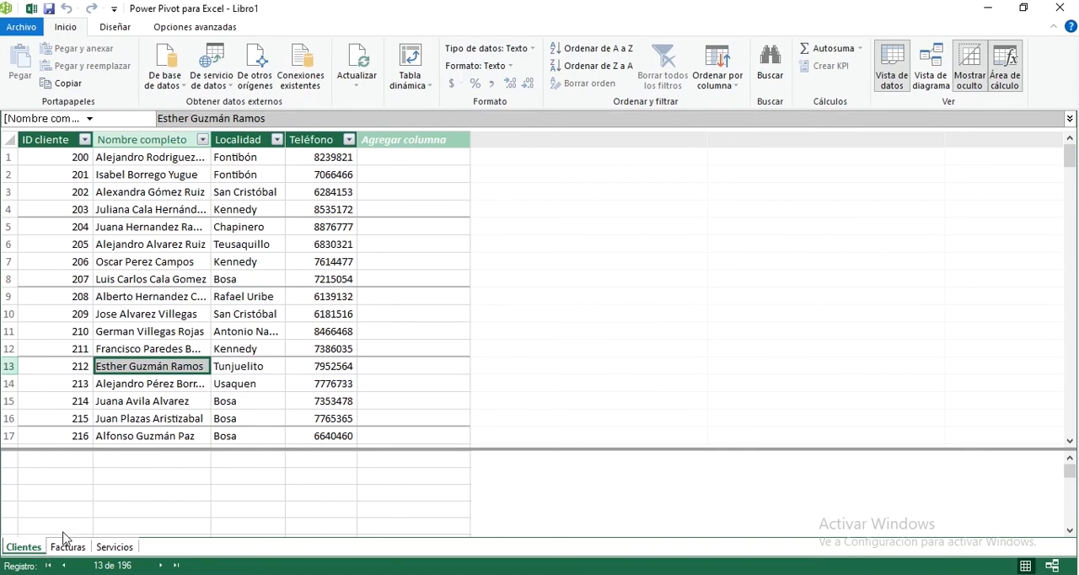
click(85, 549)
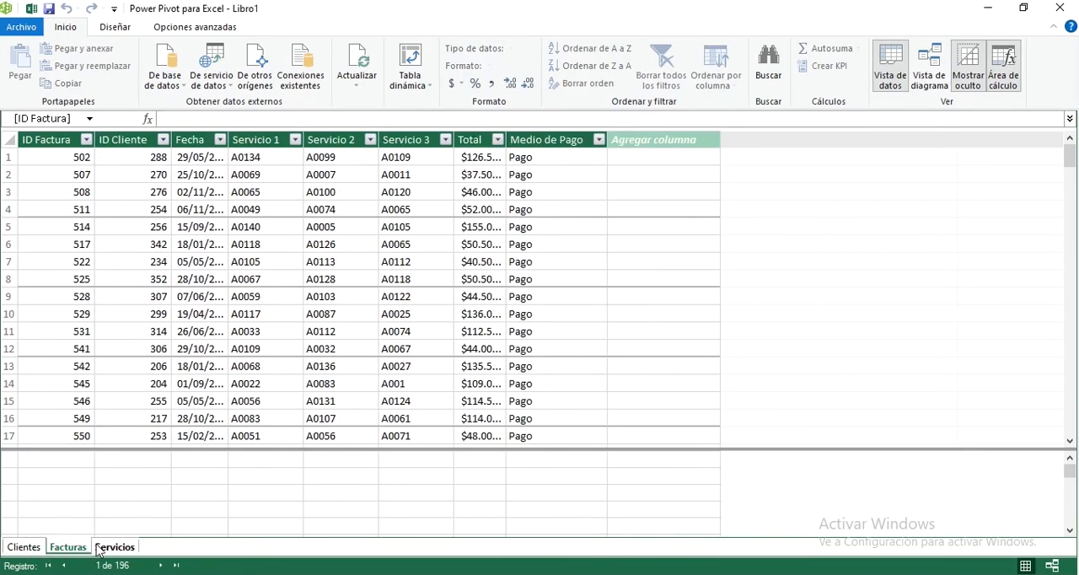
Examine the identifier columns: ID cliente in Clientes, ID Factura in Facturas and ID Servicio in Servicios
click(25, 549)
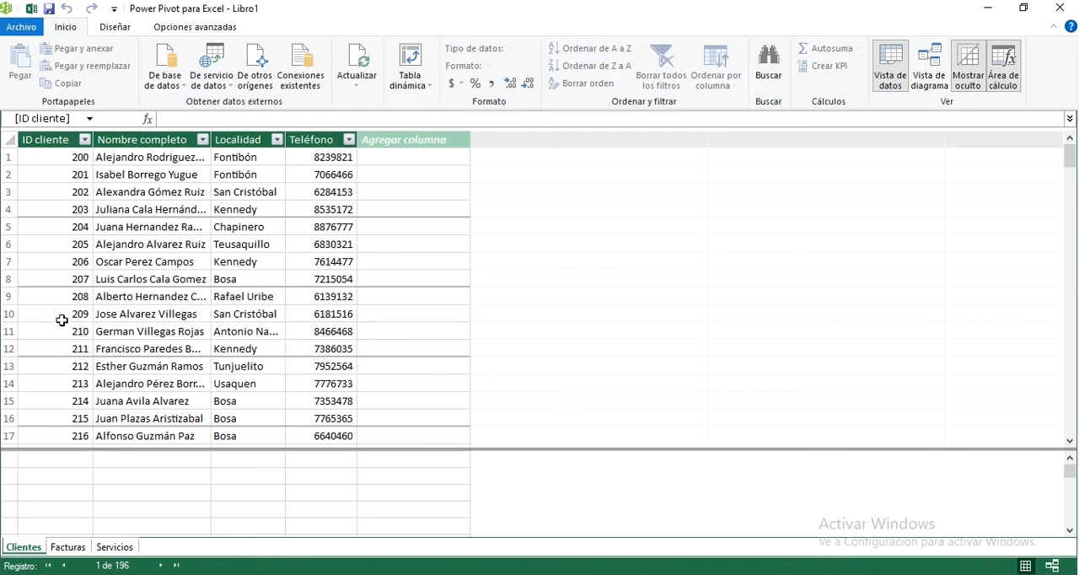
click(58, 157)
scroll(56, 244, down, 1)
scroll(55, 243, up, 1)
click(67, 178)
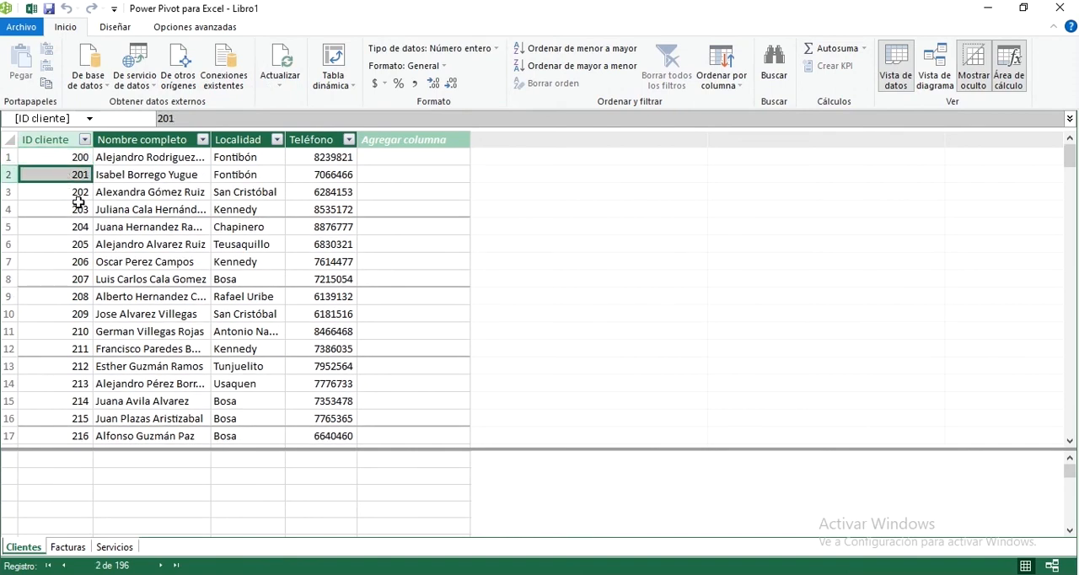
click(70, 548)
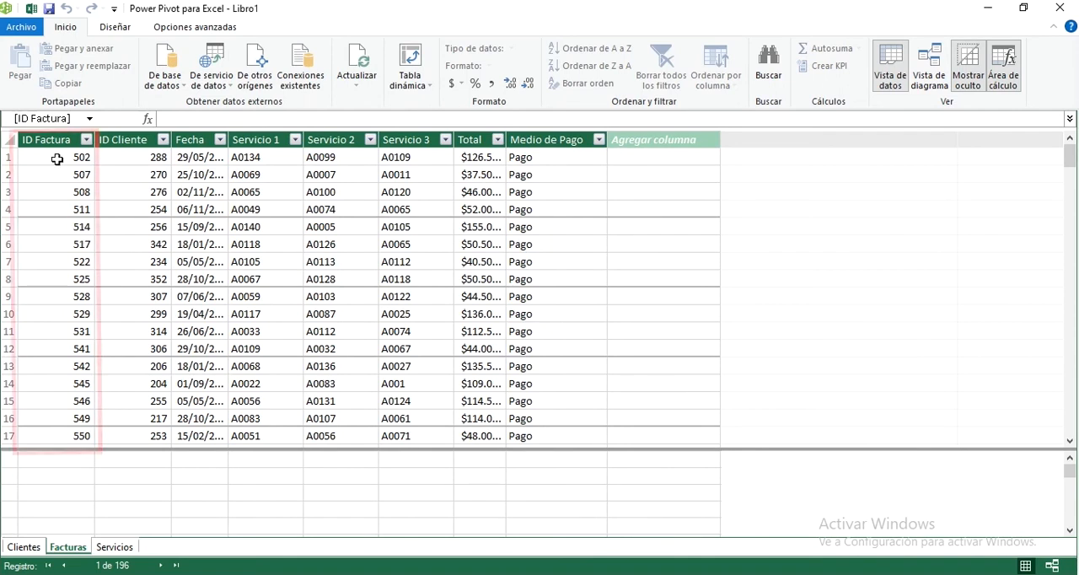
click(77, 208)
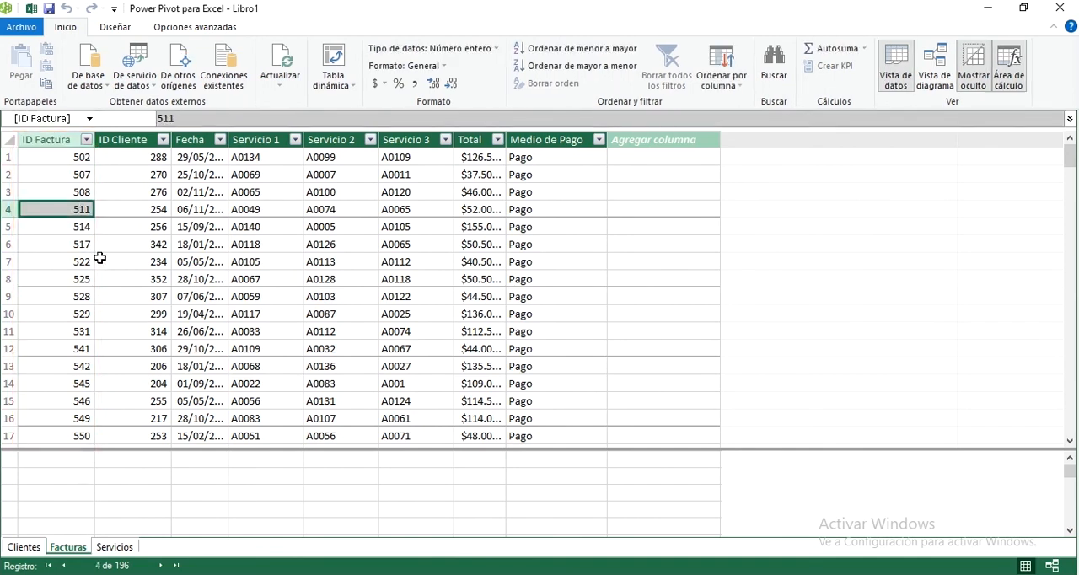
click(56, 243)
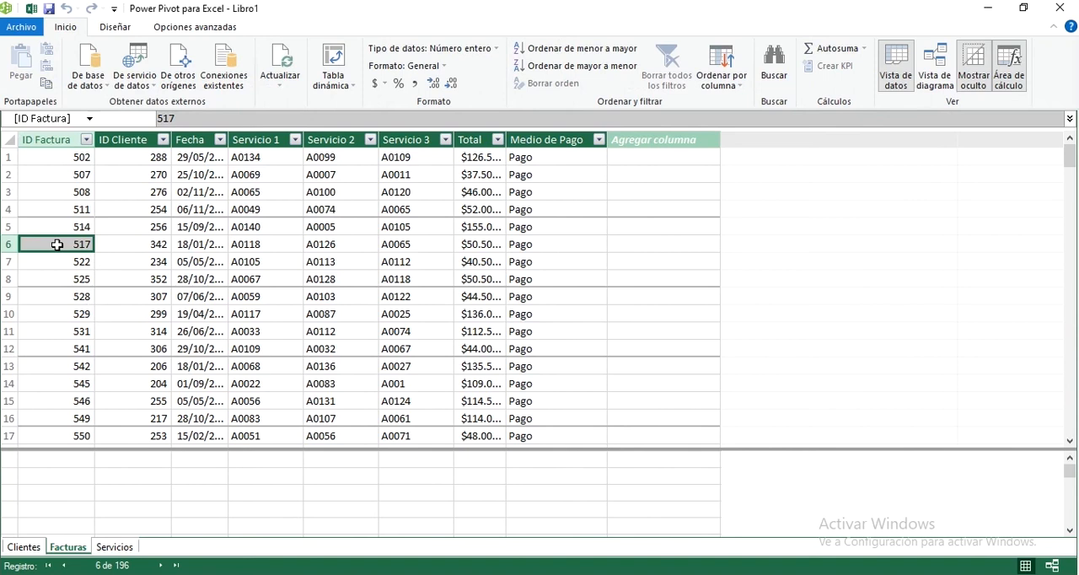
click(77, 542)
click(120, 548)
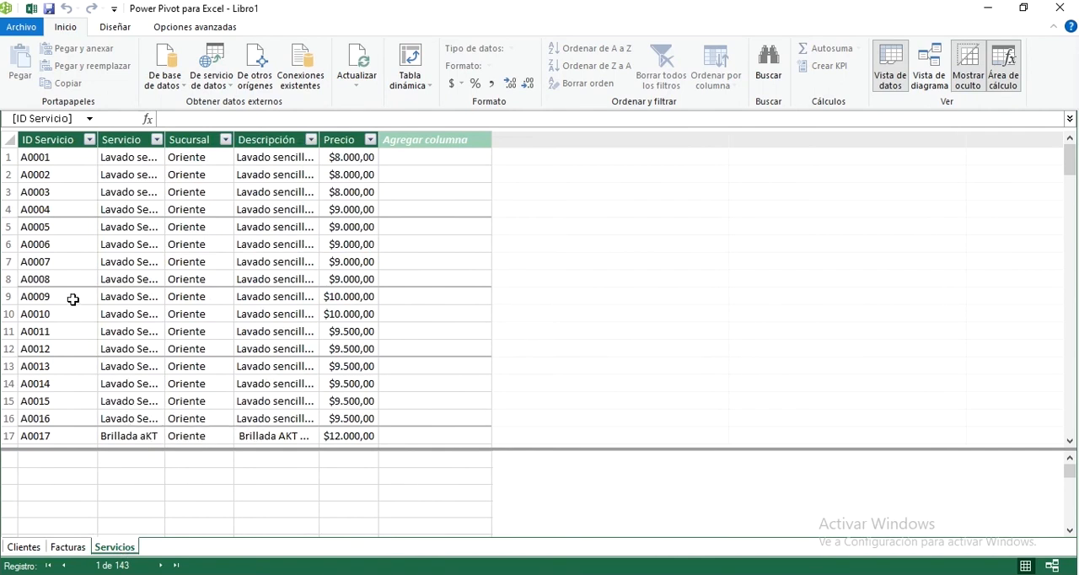
click(67, 226)
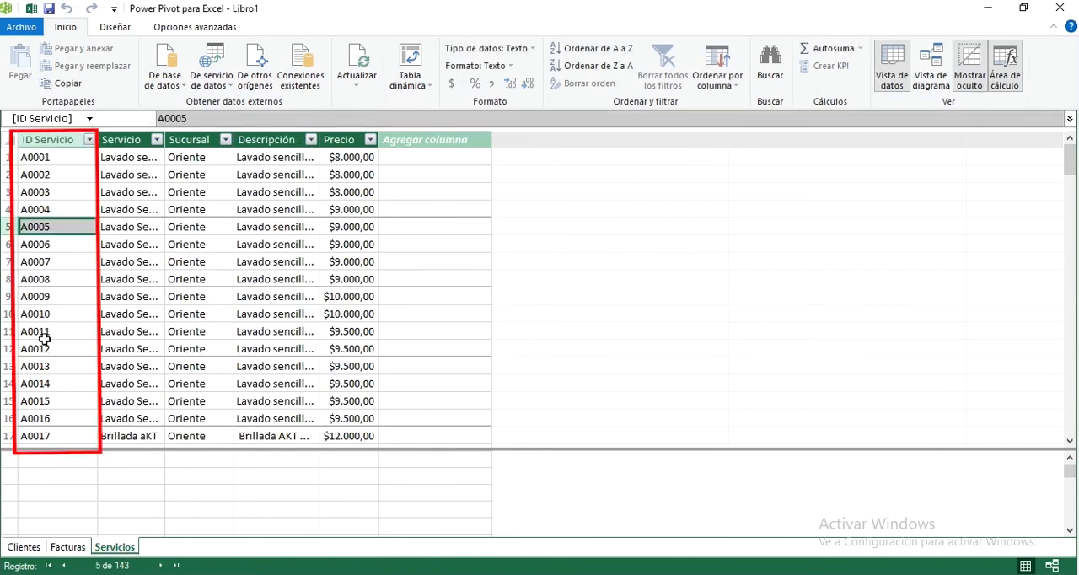
drag(42, 333, 44, 340)
click(92, 211)
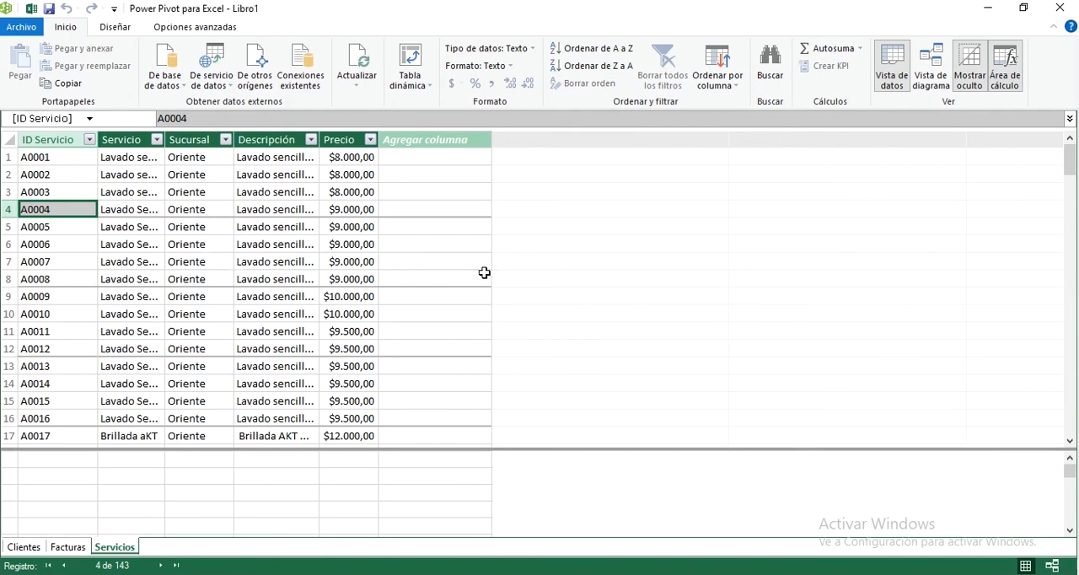
Show the data model as a diagram, placing Clientes below the other two tables and Facturas farther from Servicios
click(1052, 569)
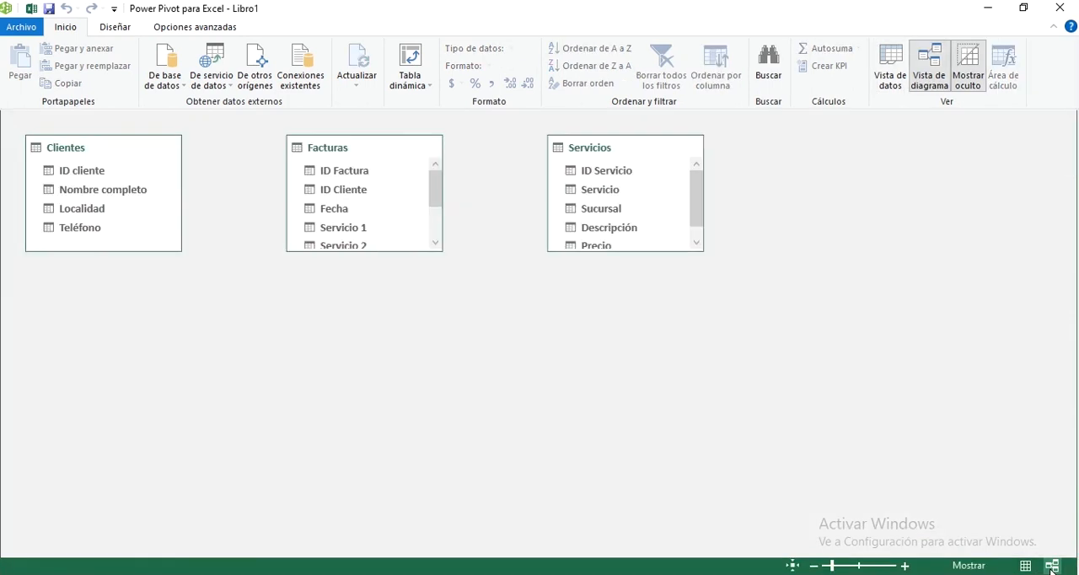
click(116, 160)
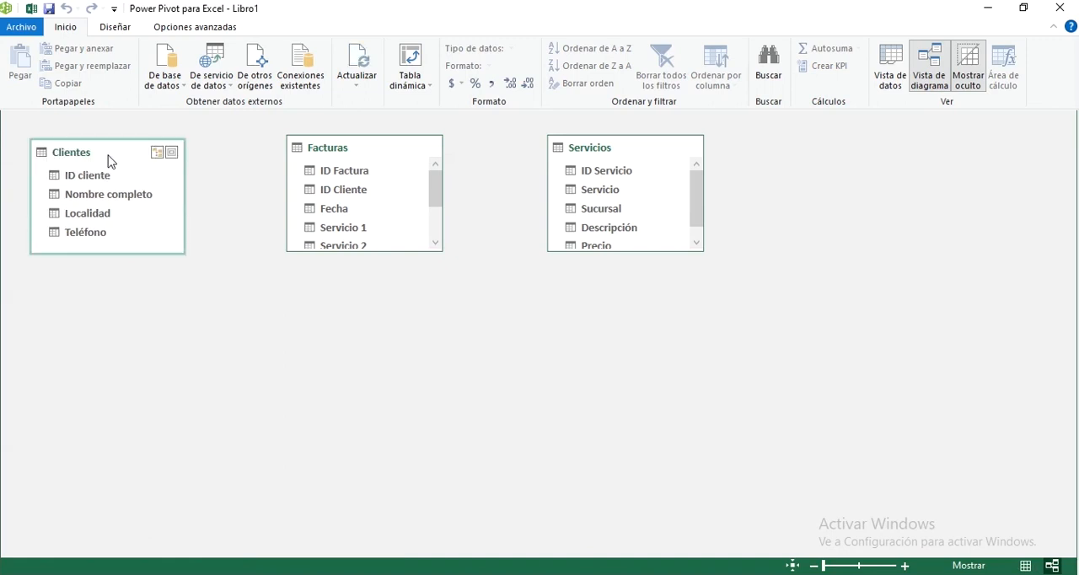
drag(110, 161, 153, 137)
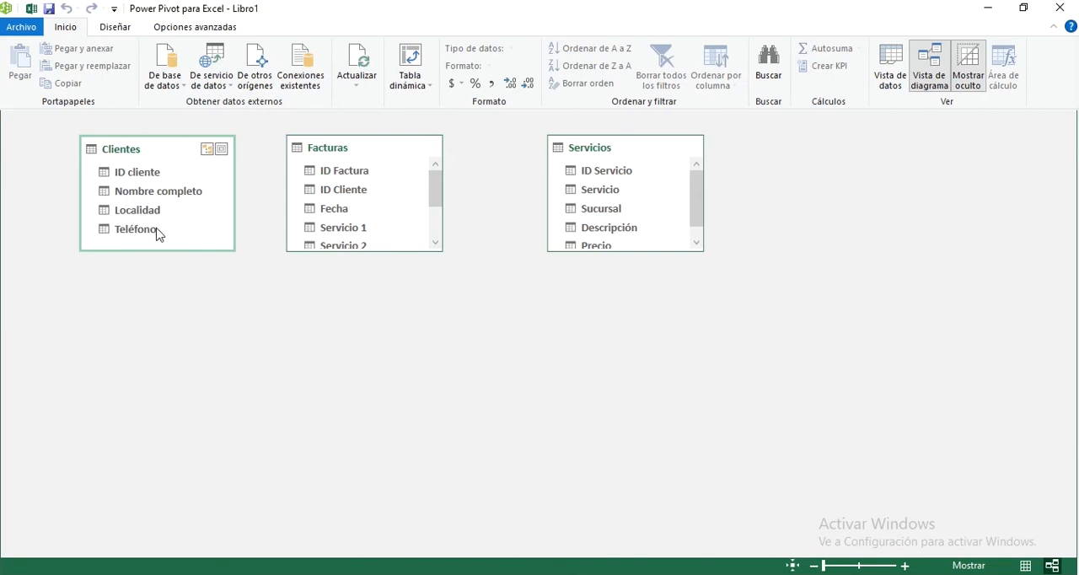
drag(137, 153, 447, 348)
drag(317, 140, 214, 140)
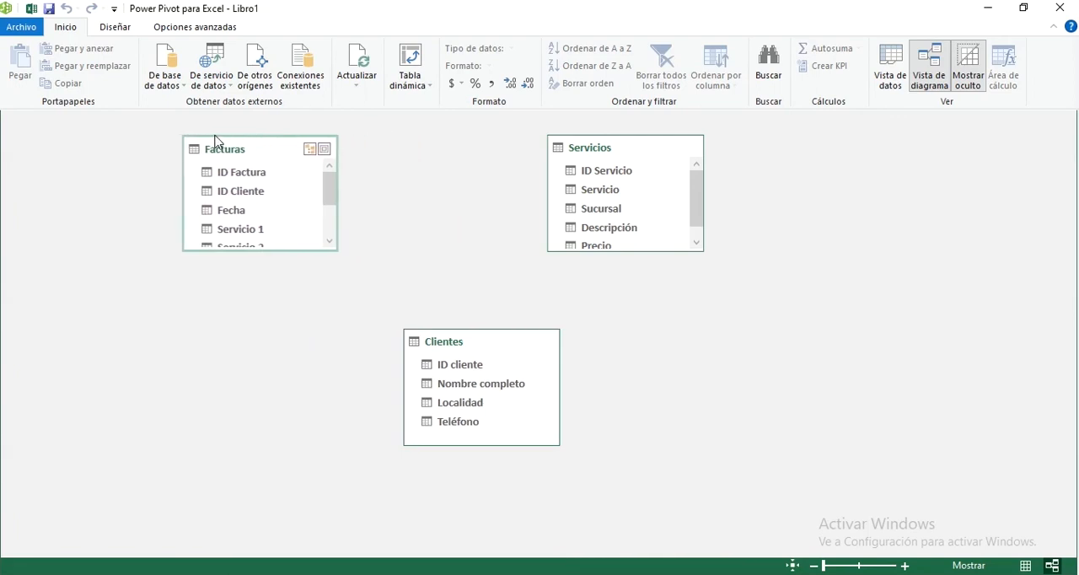
Enlarge the Facturas and Servicios boxes to fit all their fields, and shift Clientes slightly lower
drag(259, 251, 266, 345)
drag(663, 251, 657, 293)
drag(508, 339, 498, 369)
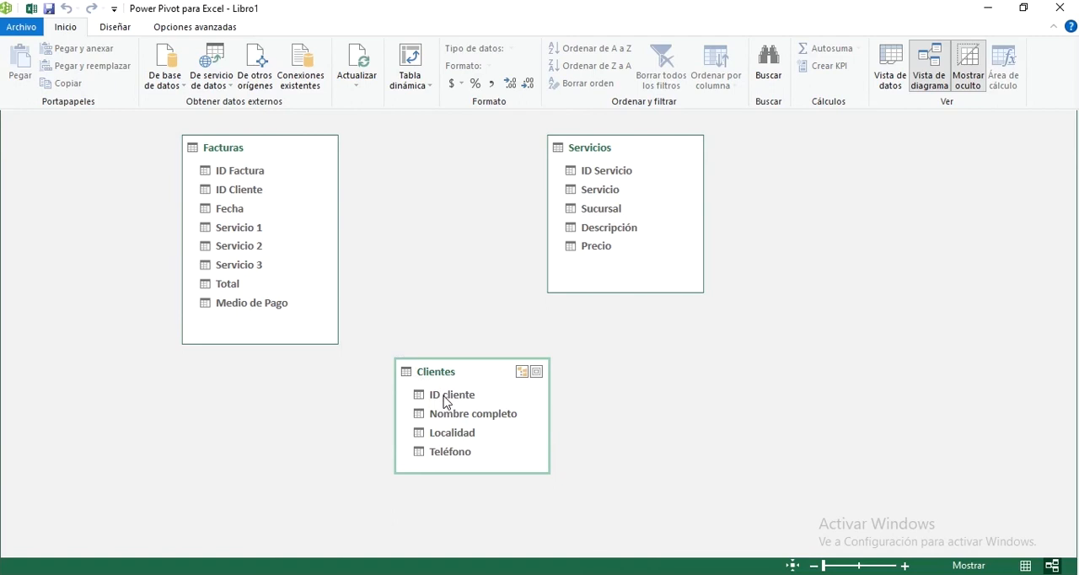
Create a relationship from ID cliente in Clientes to ID Cliente in Facturas
drag(447, 403, 263, 236)
drag(253, 229, 248, 187)
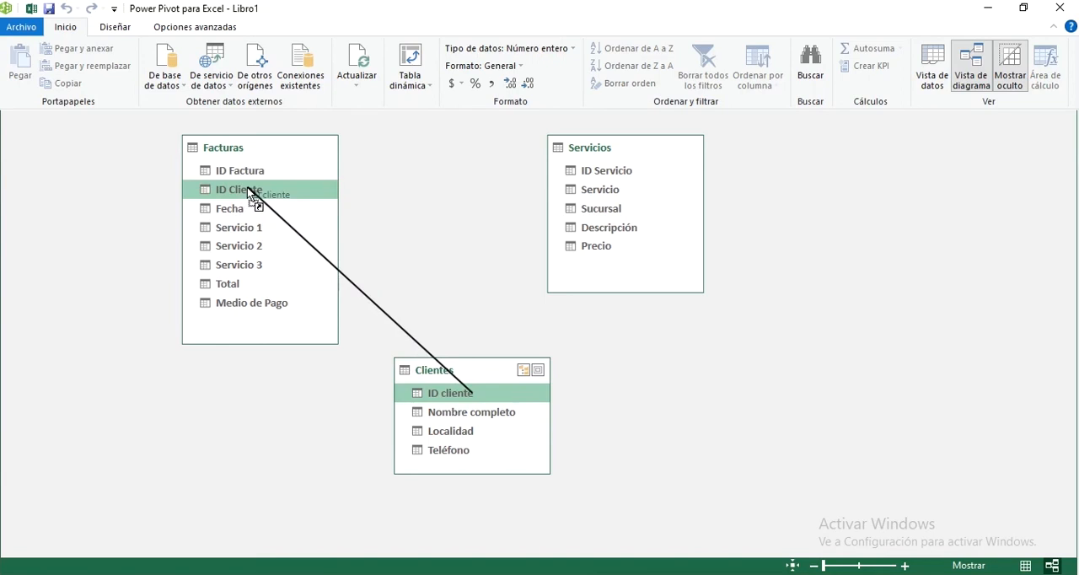
drag(248, 188, 248, 189)
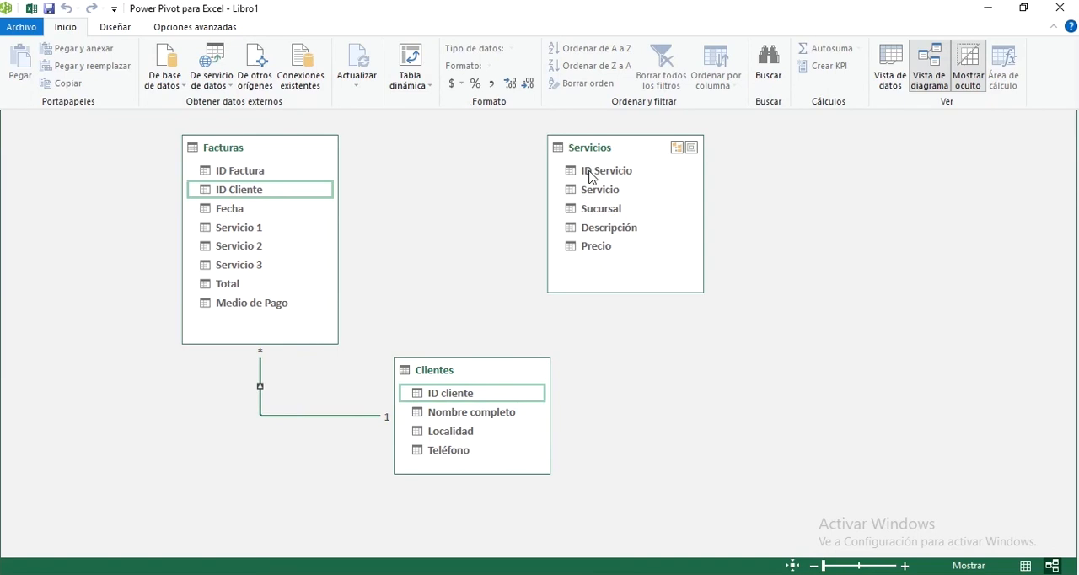
Relate ID Servicio in Servicios to each of the Servicio 1, Servicio 2 and Servicio 3 fields in Facturas
drag(593, 177, 248, 235)
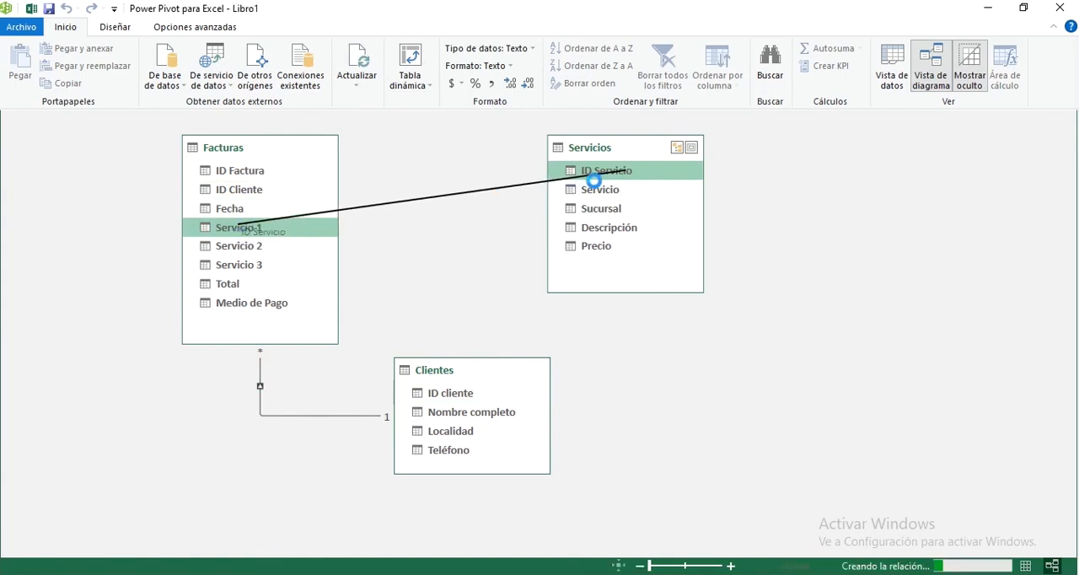
drag(603, 174, 257, 247)
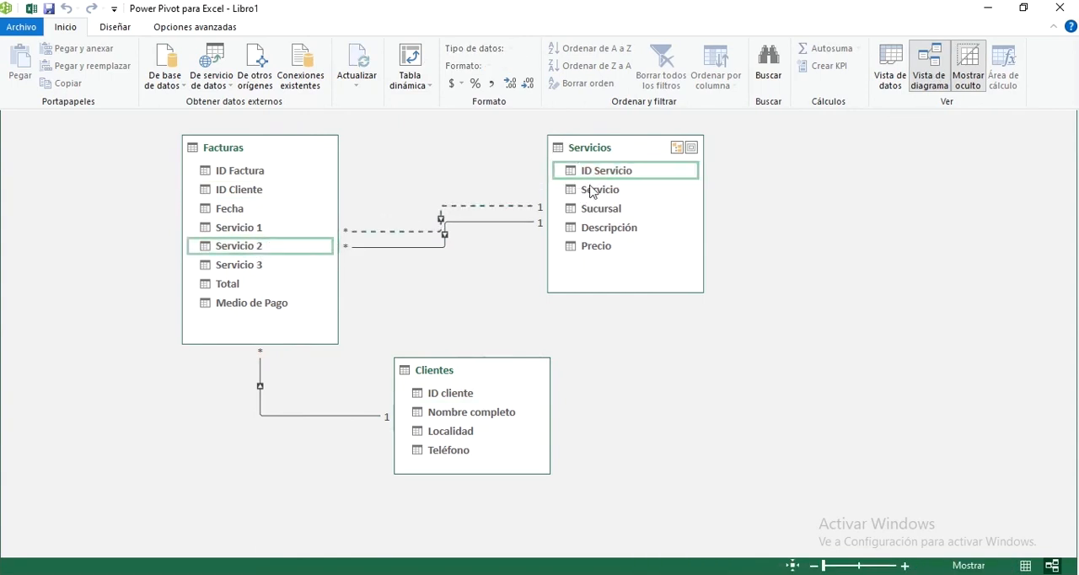
drag(609, 172, 249, 265)
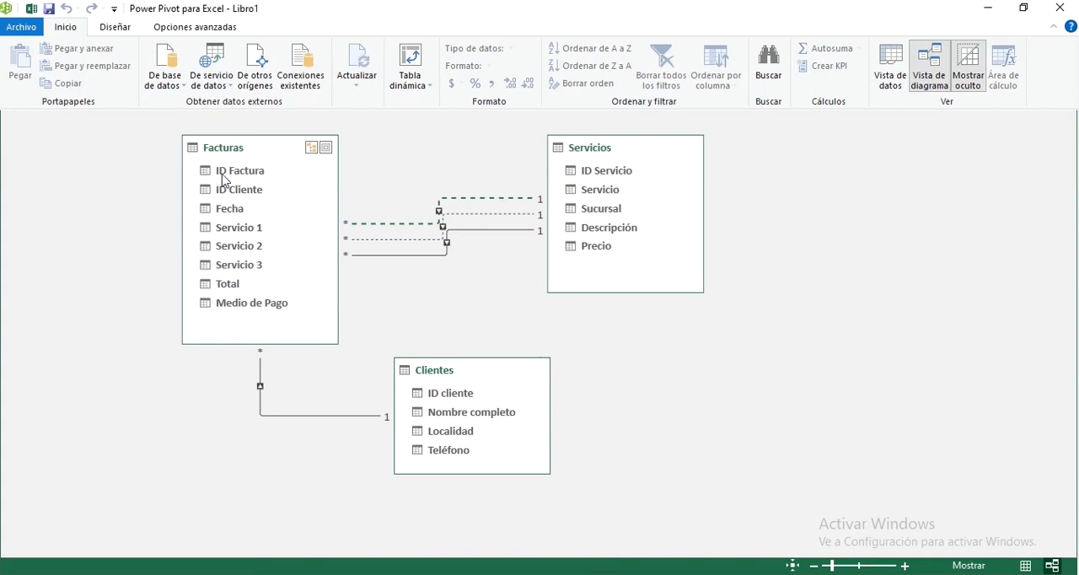
Return to the Excel workbook, reopen the Power Pivot diagram to check the relationships, and close it again
click(1060, 8)
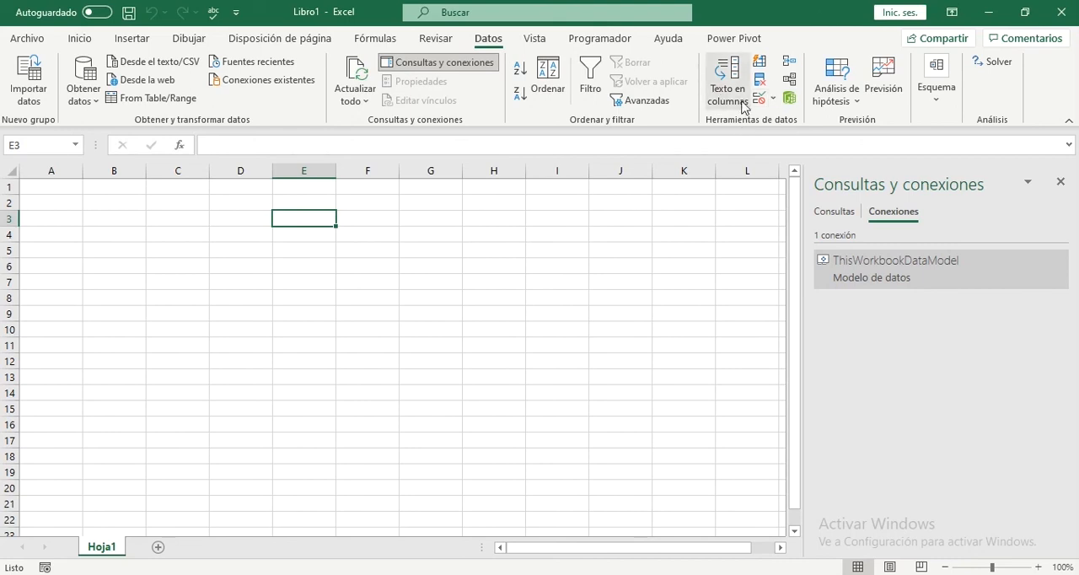
click(789, 99)
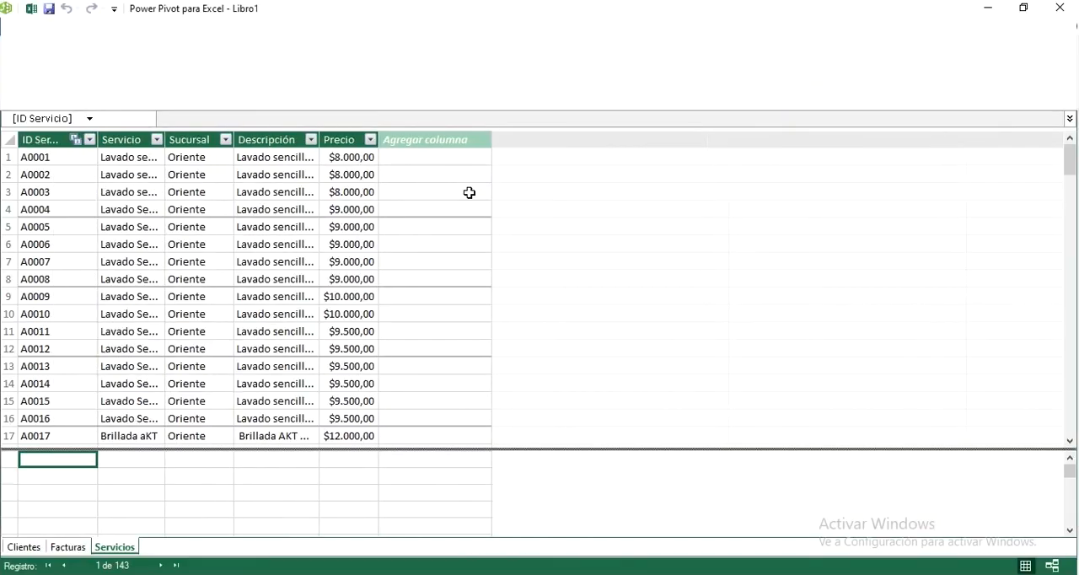
click(1053, 566)
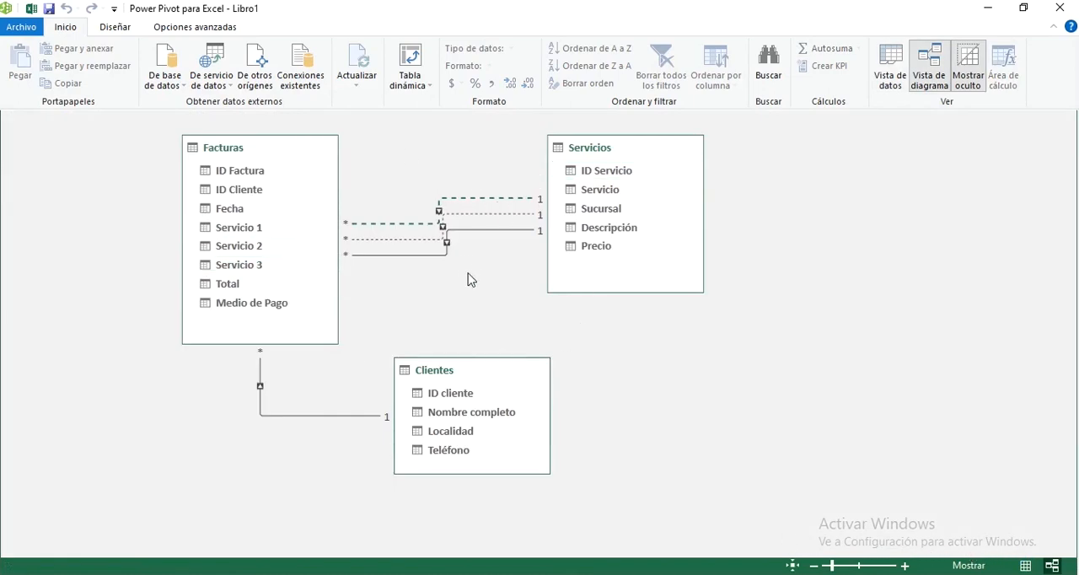
click(1052, 16)
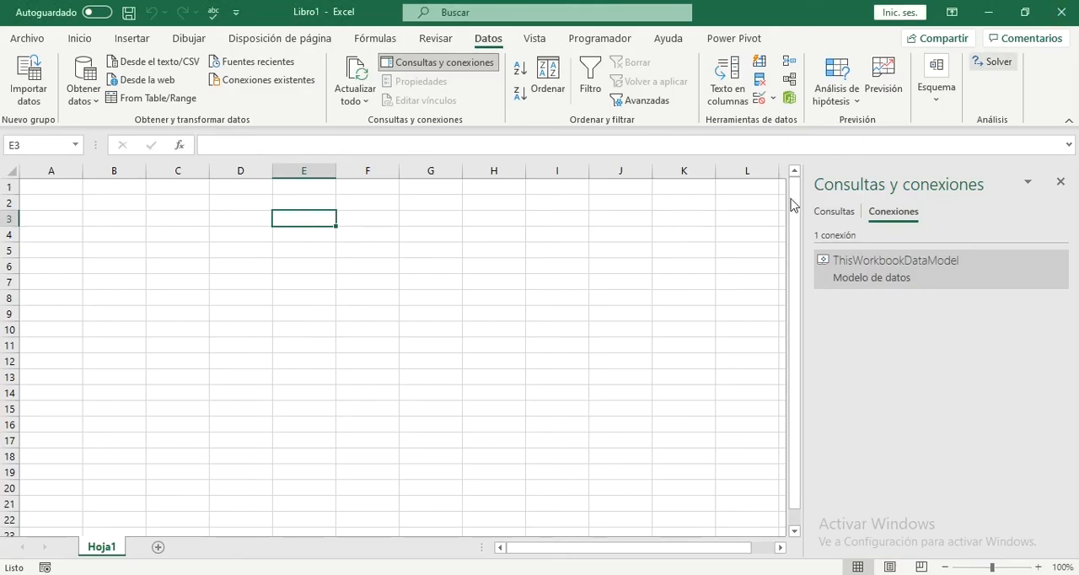